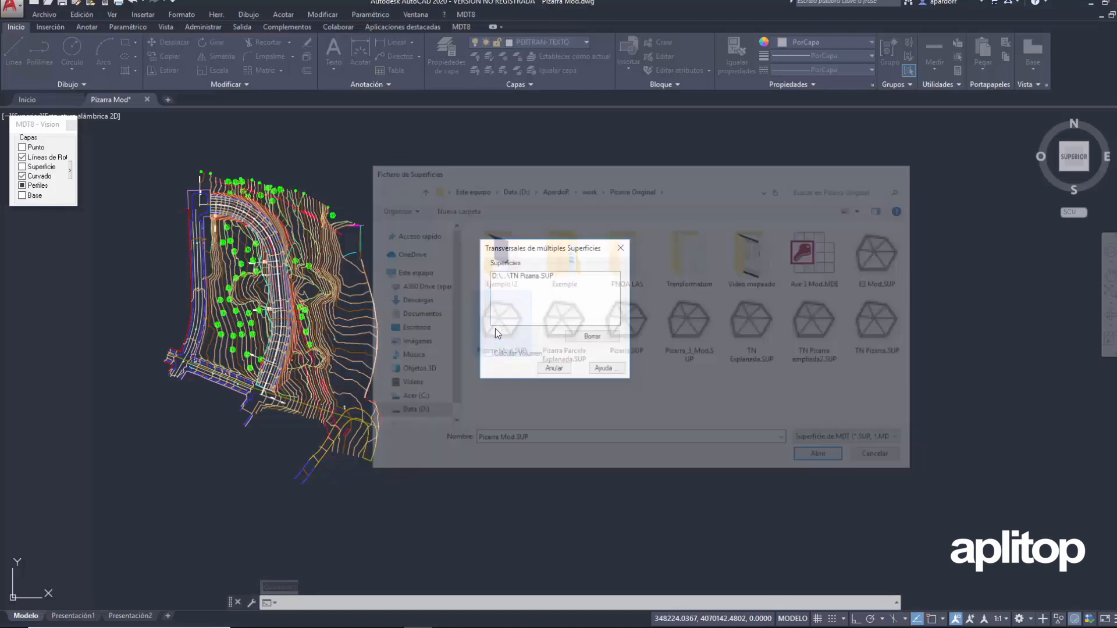
Step: Generate TN Pizarra and Pizarra Mod cross sections along the road axis with volume calculation, using 25 m side widths and a 10 m interval
{"action": "left_click", "coordinate": [489, 354]}
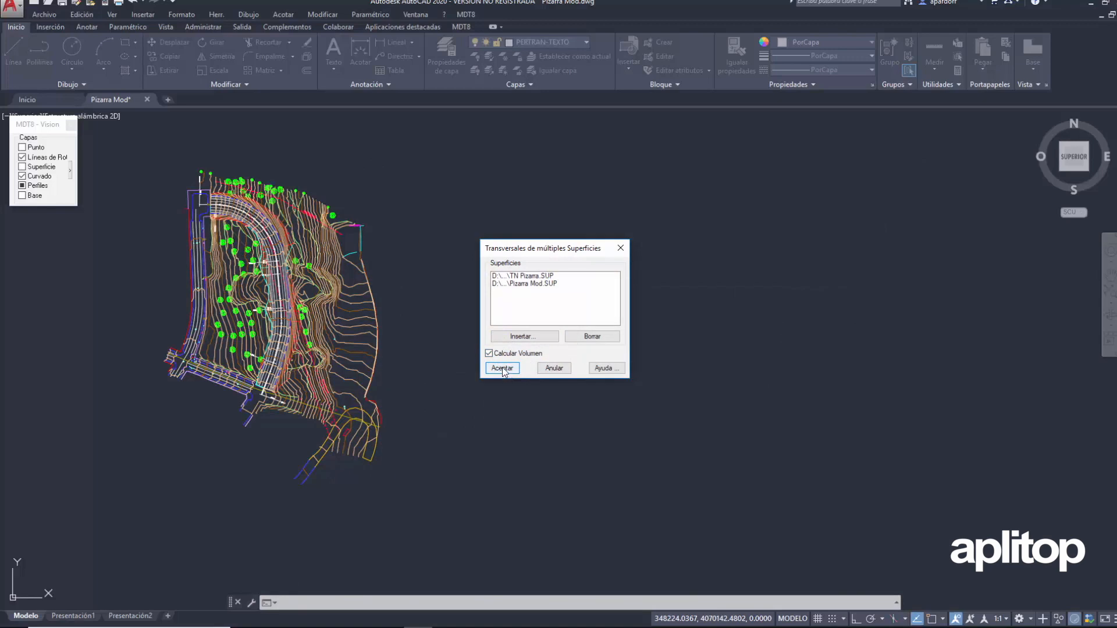
{"action": "left_click", "coordinate": [502, 368]}
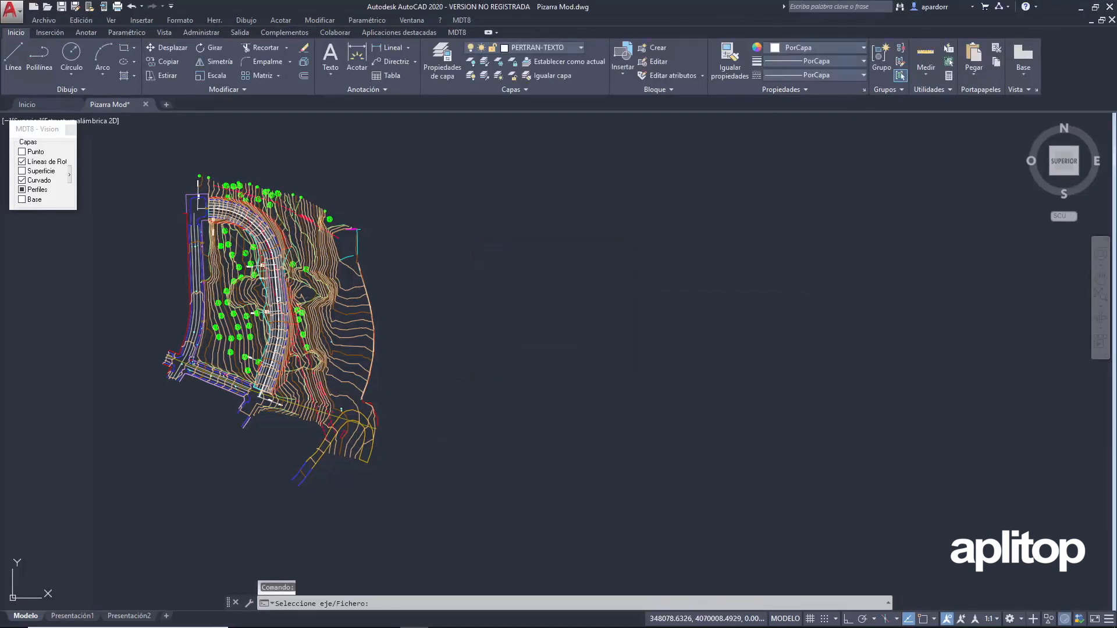
{"action": "left_click", "coordinate": [269, 308]}
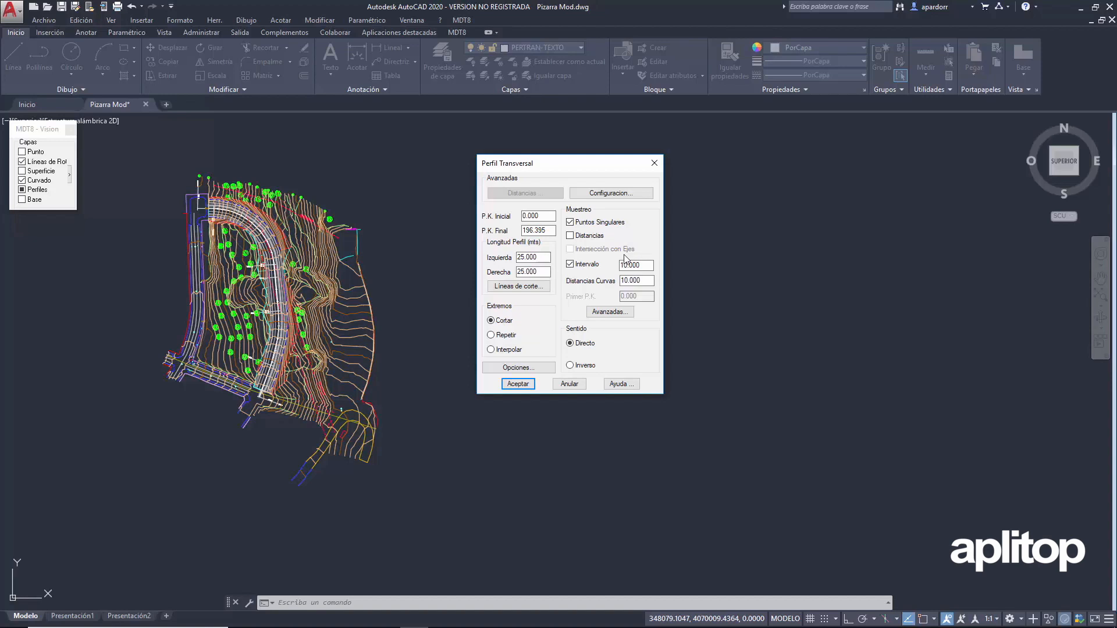
{"action": "left_click", "coordinate": [518, 384]}
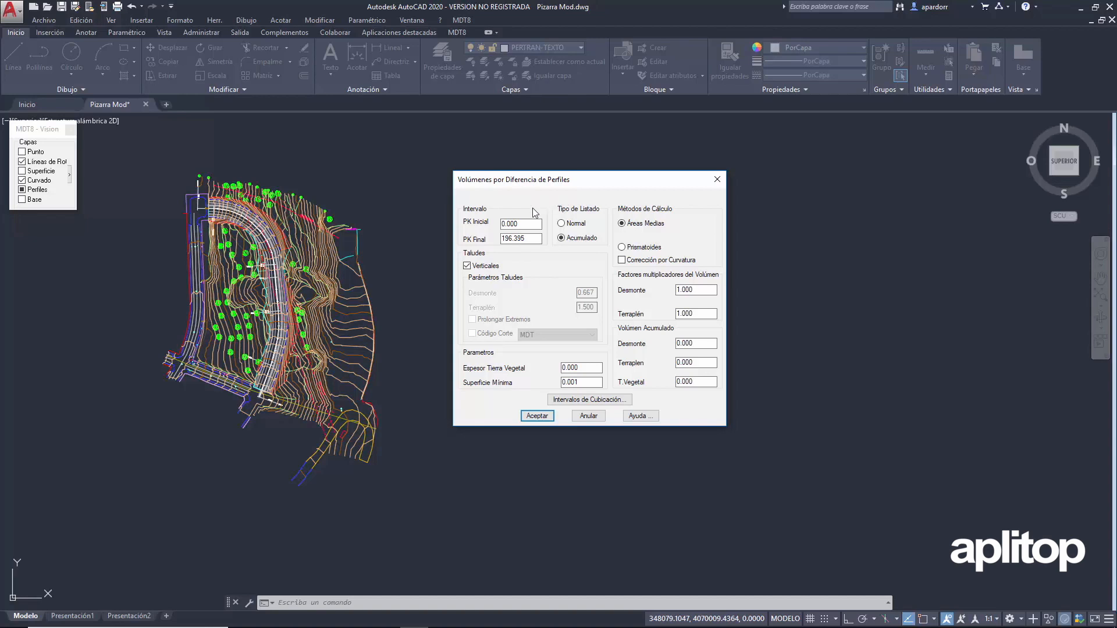
Step: Calculate the volumes by profile difference from station 0.000 to 196.395 with vertical slopes, average areas and an accumulated listing
{"action": "left_click_drag", "start_coordinate": [592, 369], "coordinate": [546, 372]}
{"action": "left_click_drag", "start_coordinate": [703, 316], "coordinate": [675, 292]}
{"action": "left_click", "coordinate": [622, 260]}
{"action": "left_click", "coordinate": [640, 266]}
{"action": "left_click", "coordinate": [536, 416]}
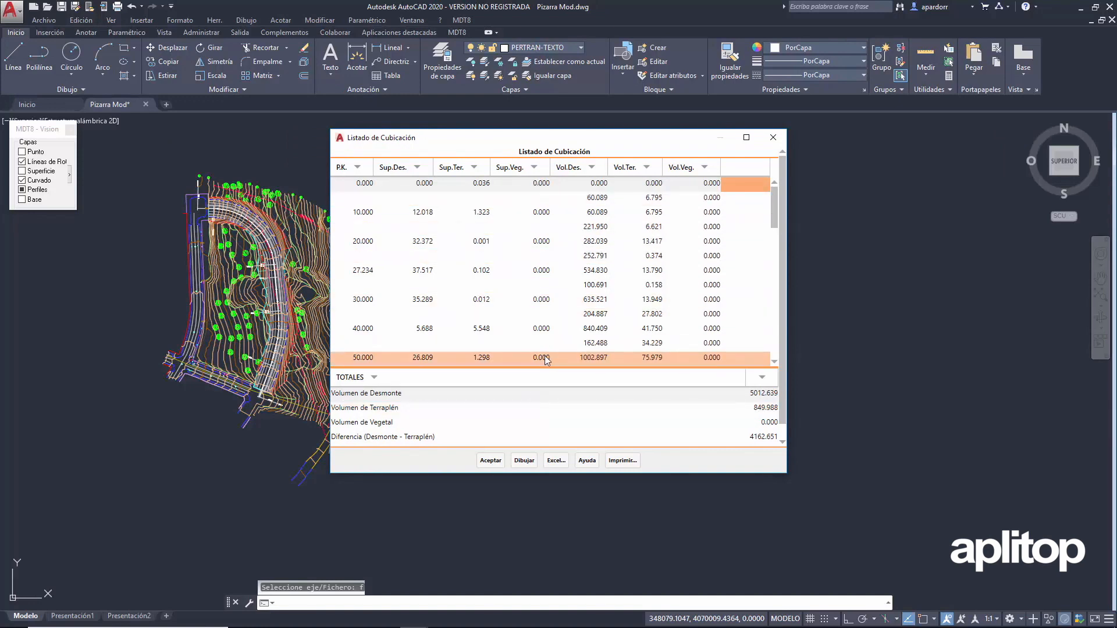
Step: Review the volume listing, export it to Excel as Listado de Cubicación.xls, and open the exported file to check it
{"action": "scroll", "coordinate": [546, 359], "scroll_direction": "down", "scroll_amount": 2}
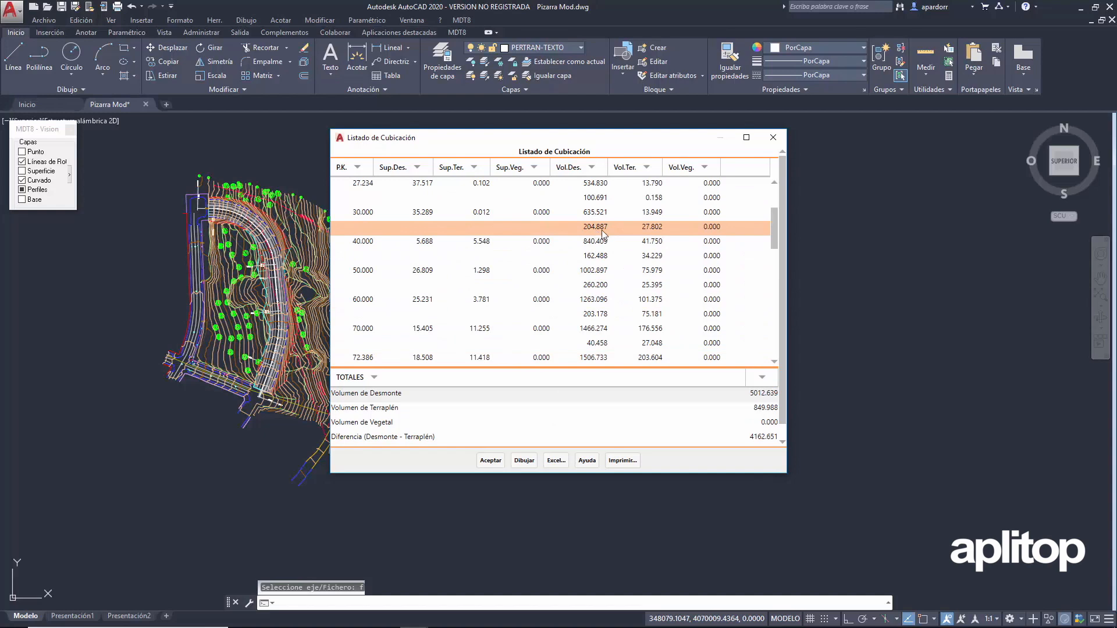
{"action": "scroll", "coordinate": [634, 230], "scroll_direction": "up", "scroll_amount": 2}
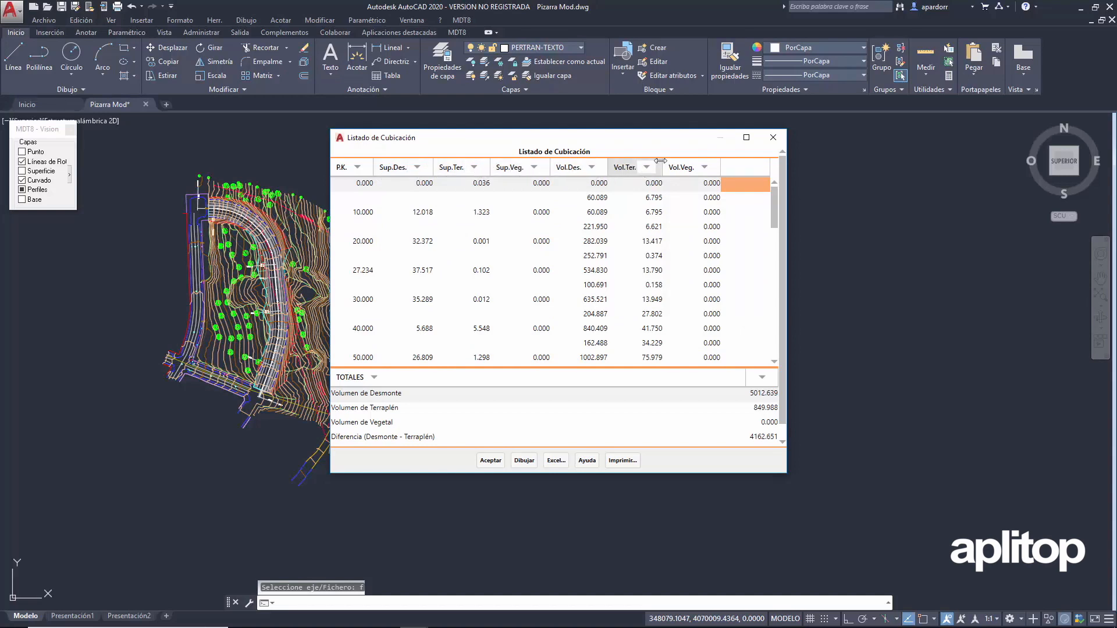
{"action": "scroll", "coordinate": [695, 183], "scroll_direction": "down", "scroll_amount": 6}
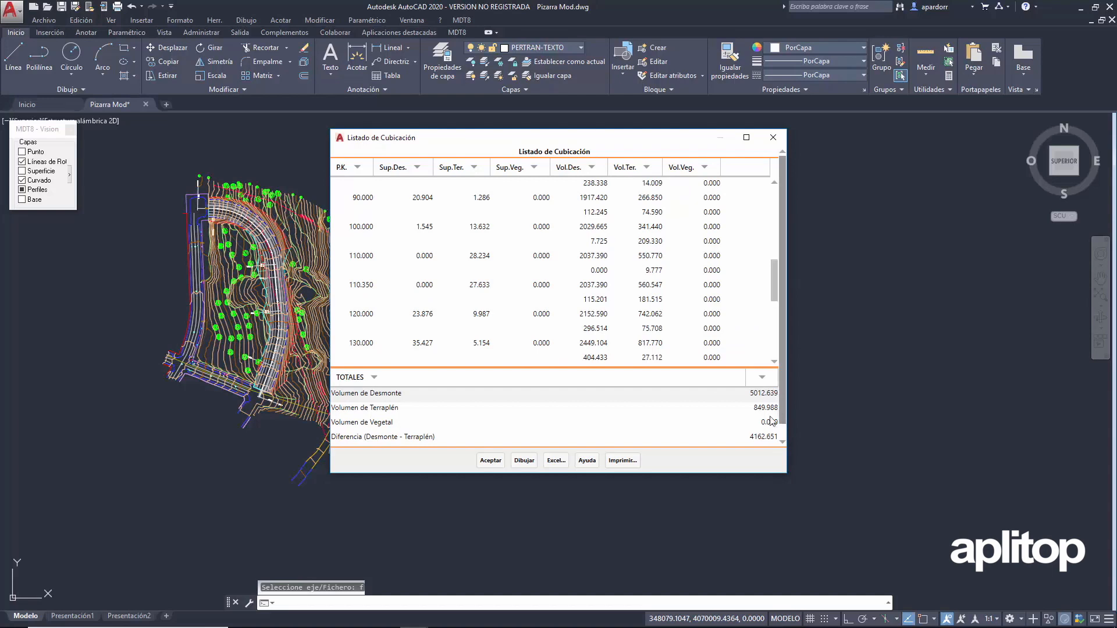
{"action": "left_click", "coordinate": [622, 461]}
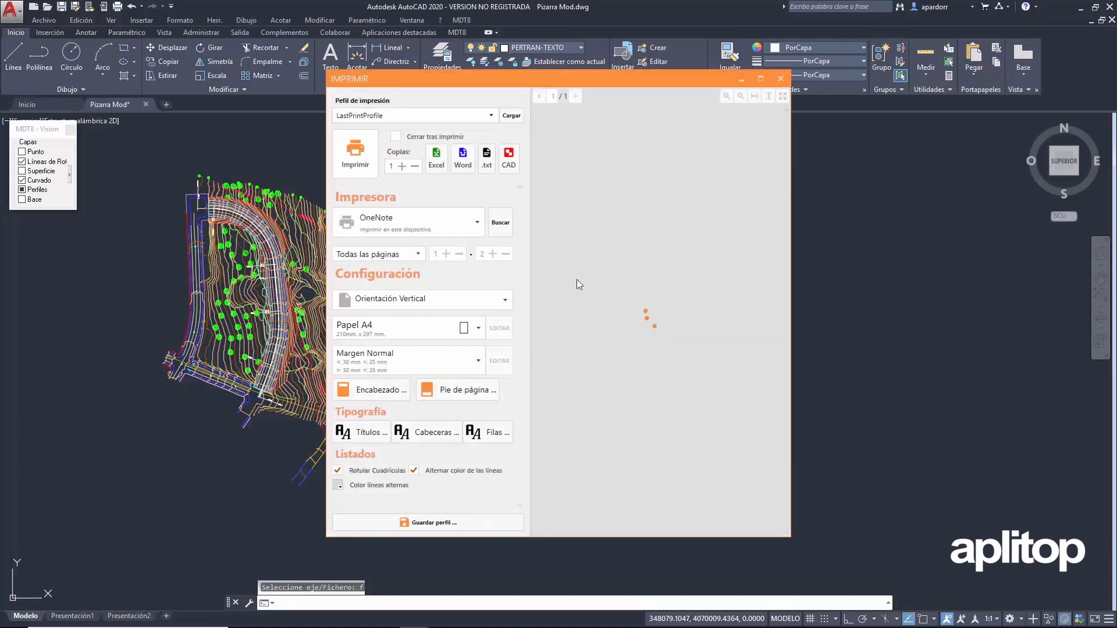
{"action": "left_click_drag", "start_coordinate": [799, 174], "coordinate": [970, 174]}
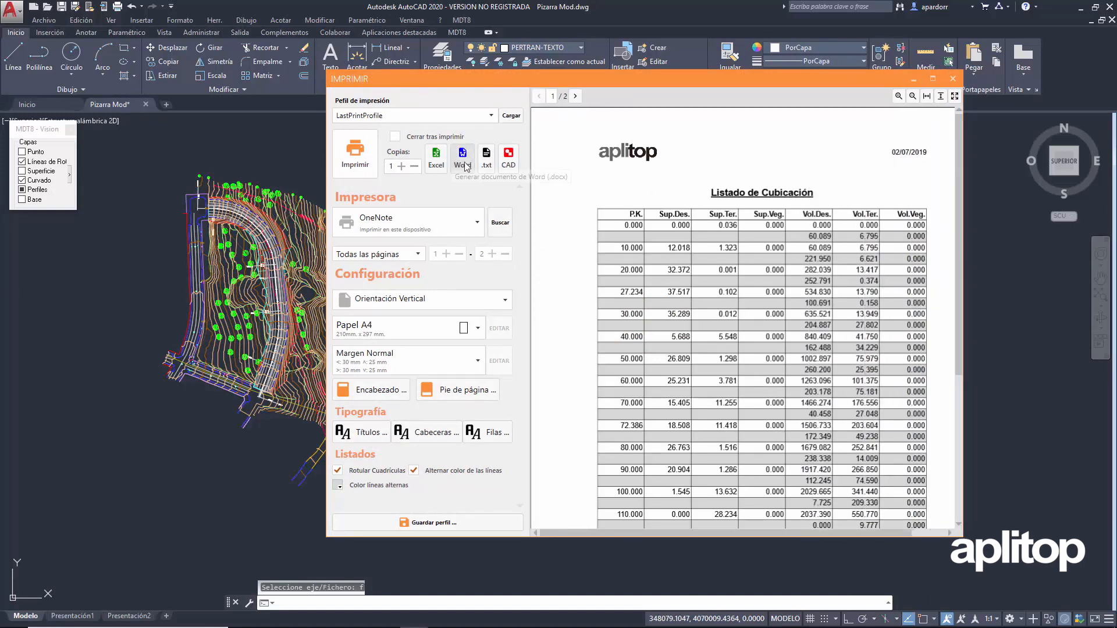
{"action": "left_click", "coordinate": [434, 162]}
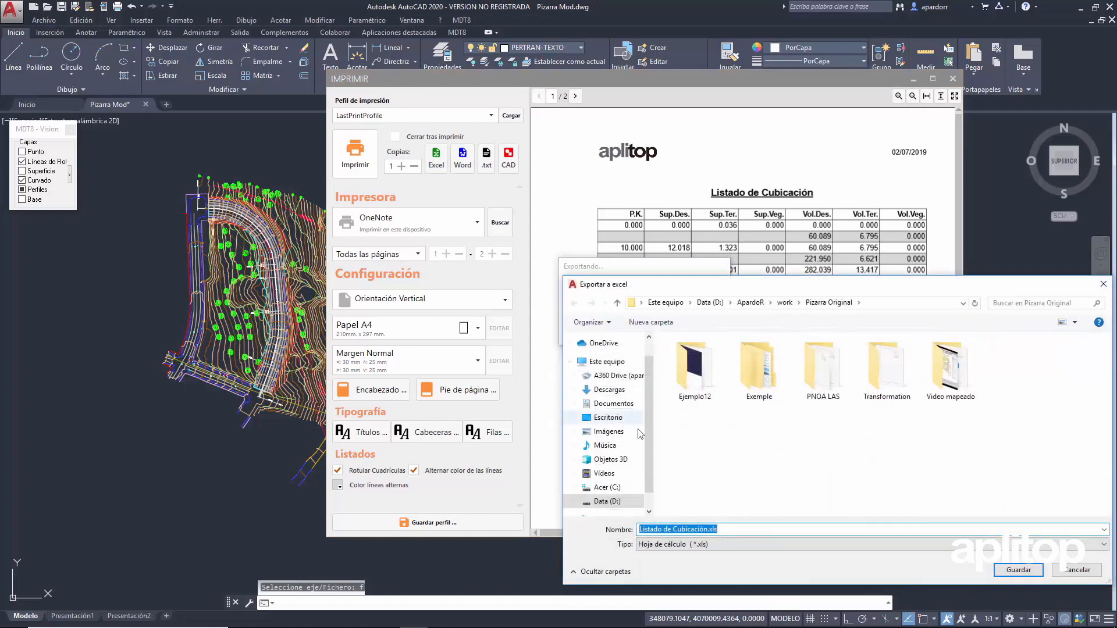
{"action": "left_click", "coordinate": [1012, 573]}
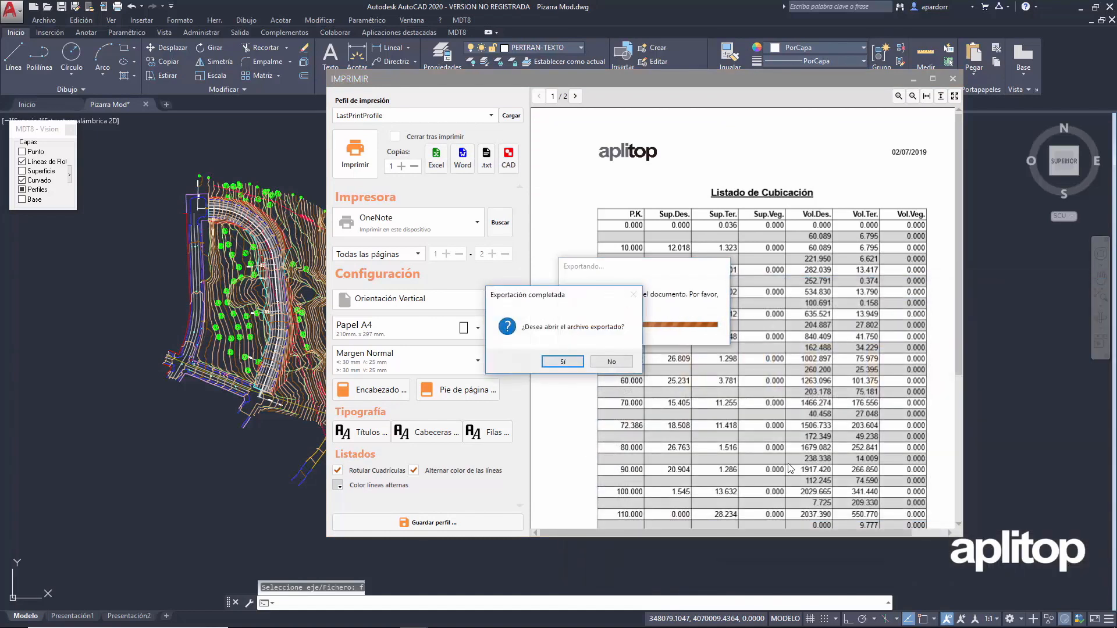
{"action": "left_click", "coordinate": [562, 361]}
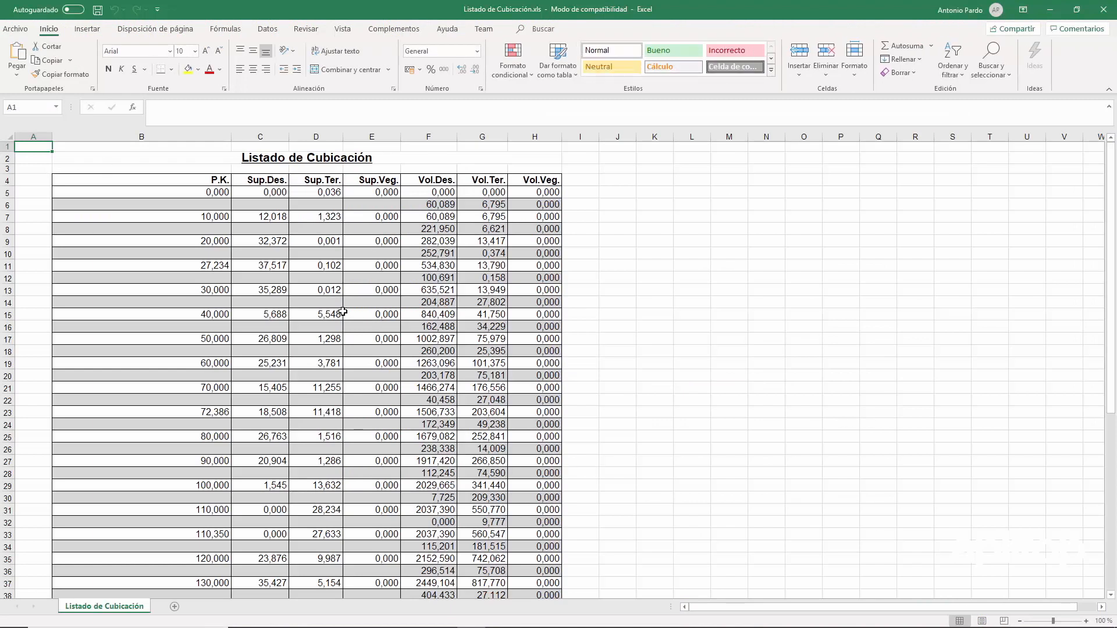
{"action": "scroll", "coordinate": [343, 312], "scroll_direction": "down", "scroll_amount": 5}
{"action": "scroll", "coordinate": [345, 317], "scroll_direction": "down", "scroll_amount": 5}
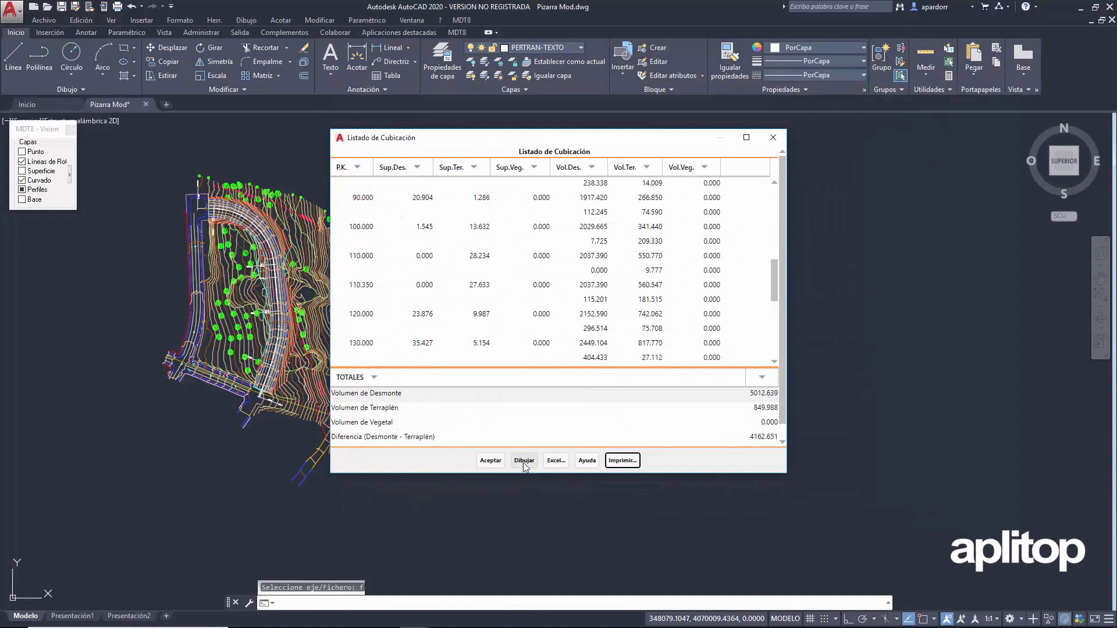
Step: Draw the cross sections in model space at 1:1000 in 6 rows and 5 columns beside the plan, and close the volume listing
{"action": "left_click", "coordinate": [524, 461]}
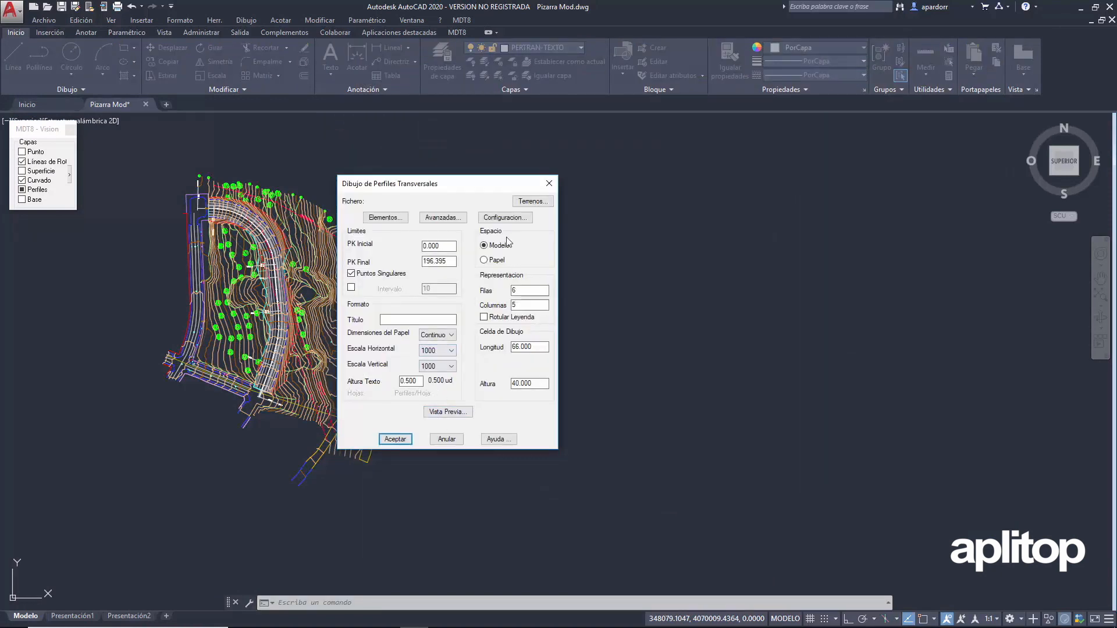
{"action": "left_click", "coordinate": [399, 438]}
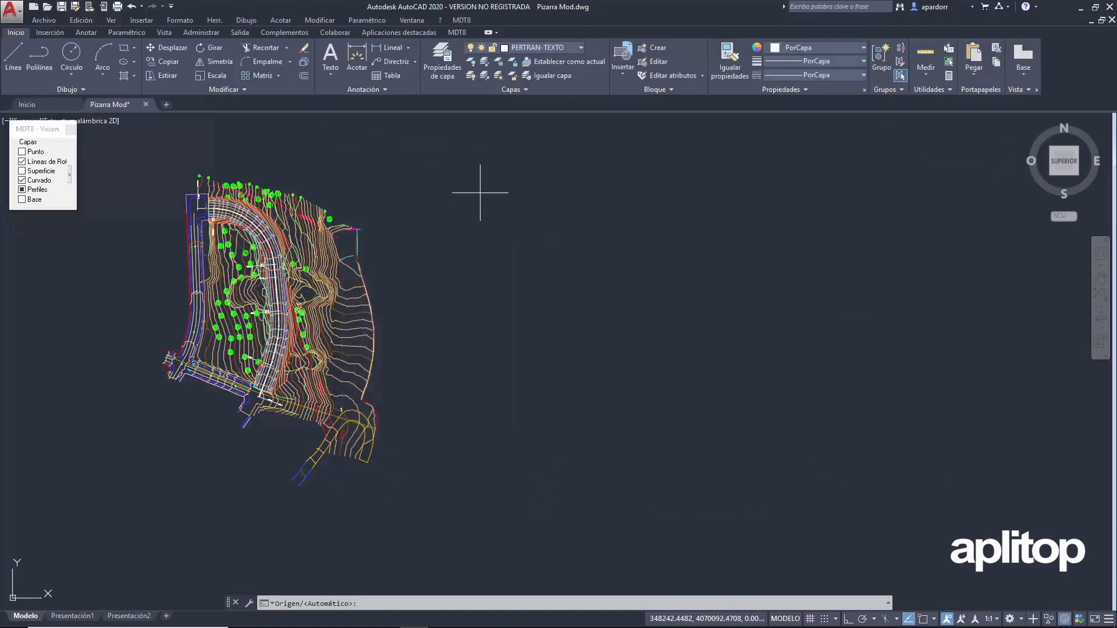
{"action": "left_click", "coordinate": [493, 168]}
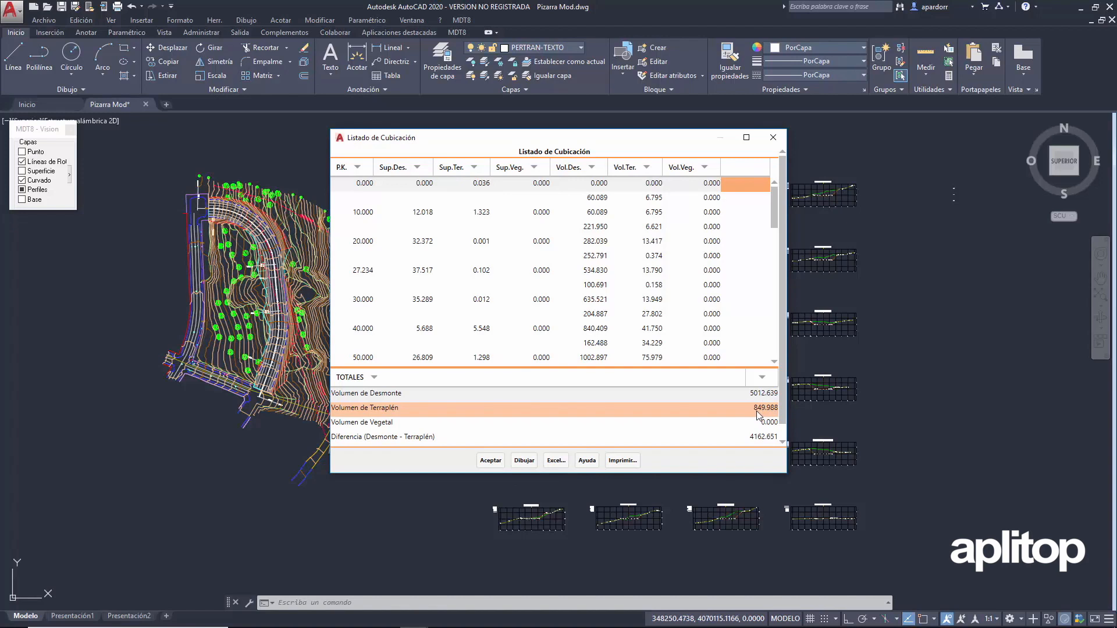
{"action": "left_click", "coordinate": [490, 460]}
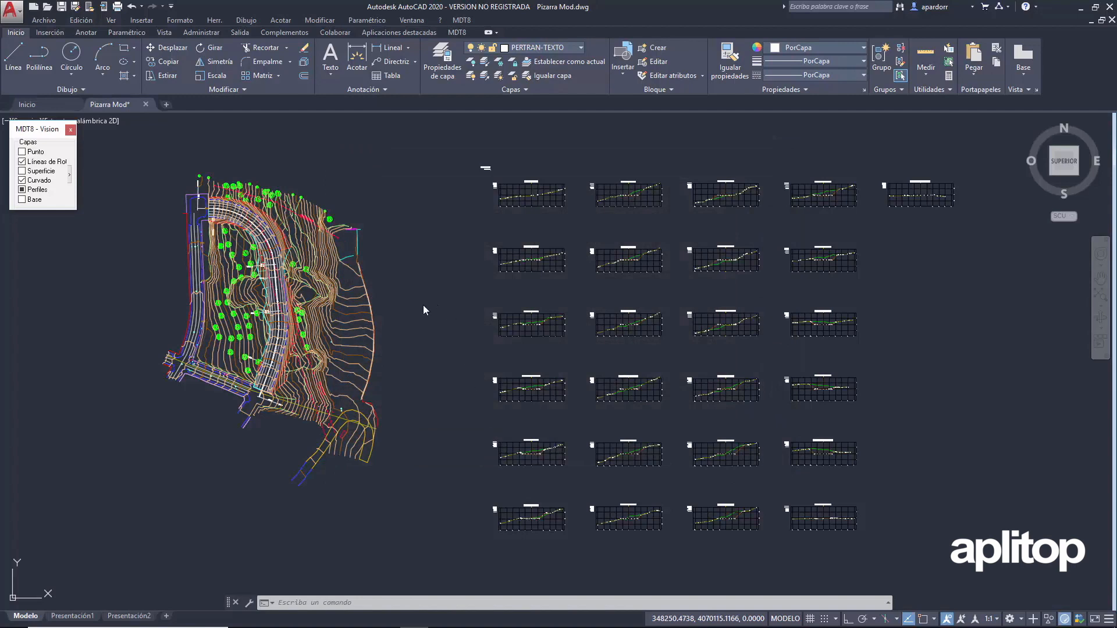
Step: Calculate the cut and fill volumes by surface difference with a cell size of 1, choosing the surface file to compare
{"action": "left_click", "coordinate": [460, 21]}
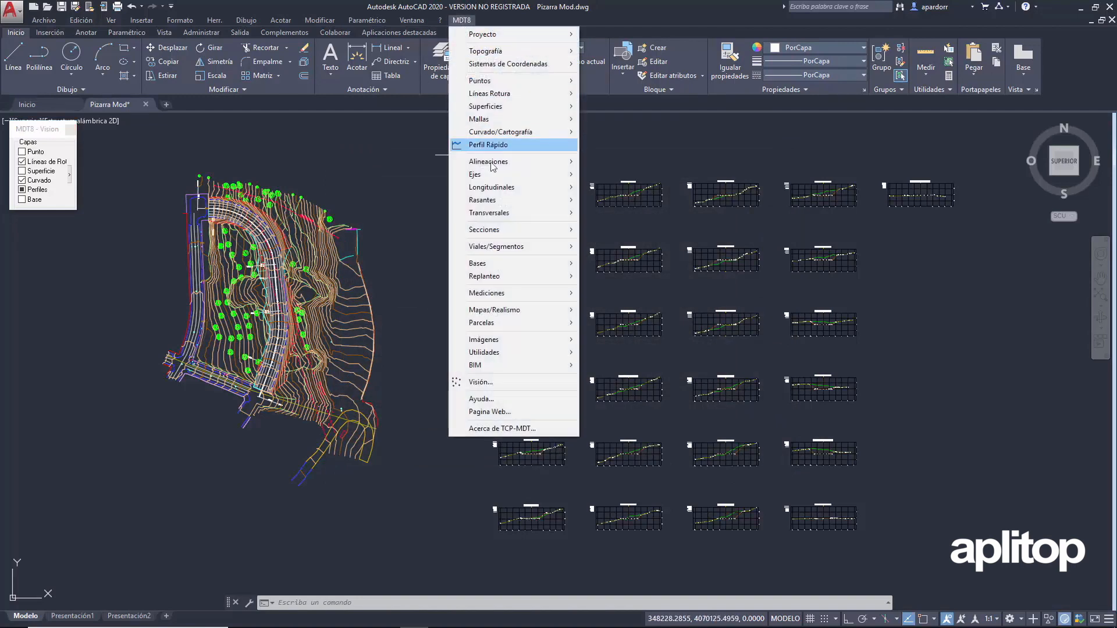
{"action": "mouse_move", "coordinate": [515, 297]}
{"action": "mouse_move", "coordinate": [609, 298]}
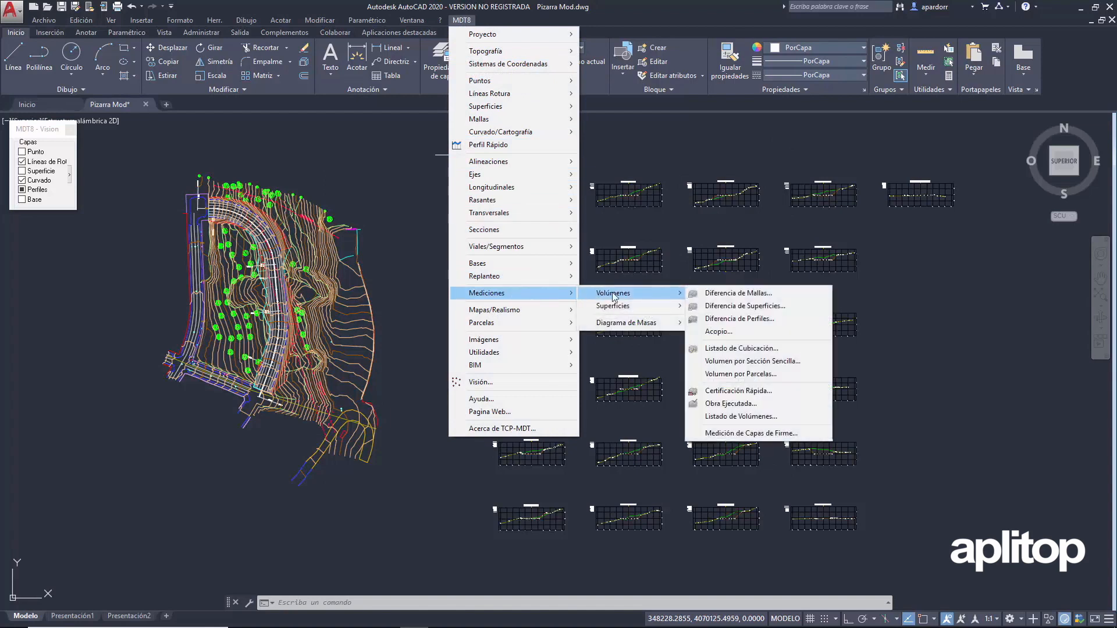
{"action": "left_click", "coordinate": [795, 306]}
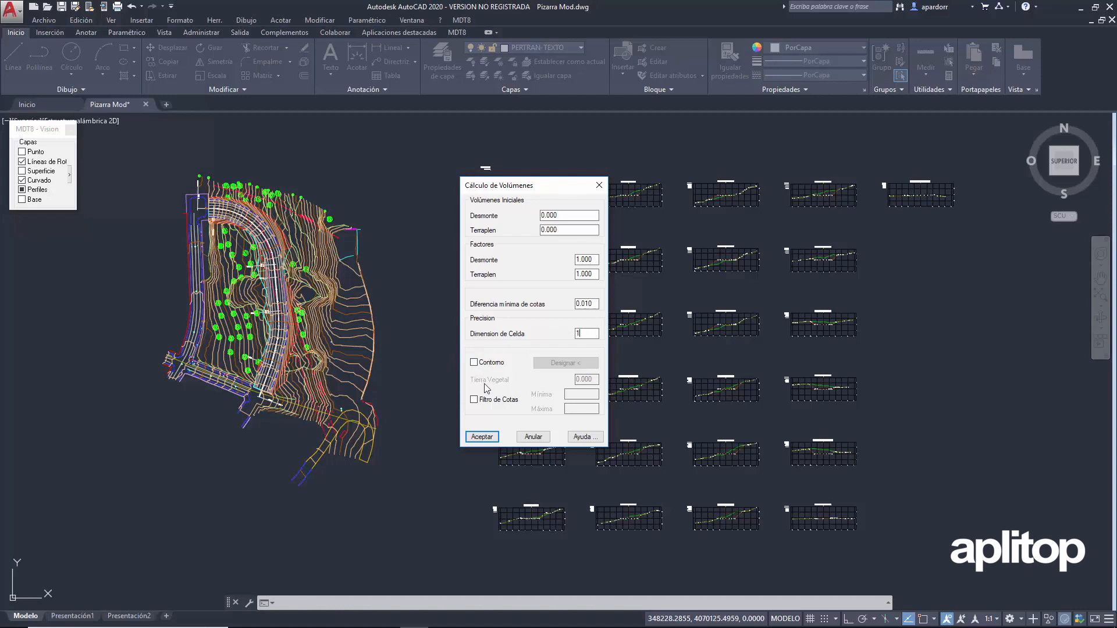
{"action": "left_click", "coordinate": [481, 438]}
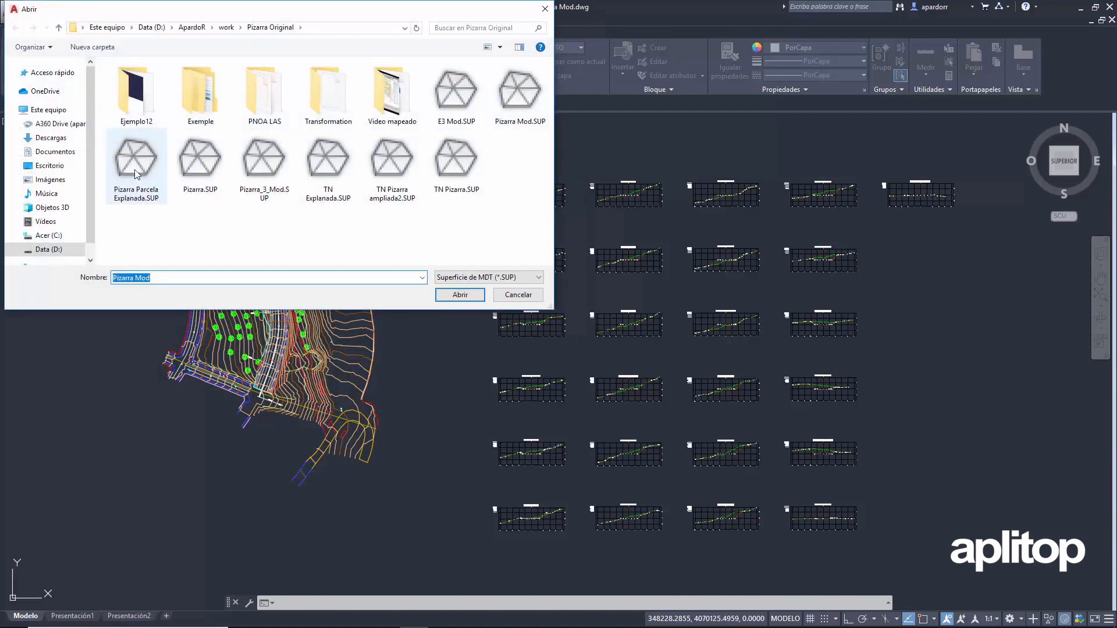
{"action": "double_click", "coordinate": [135, 169]}
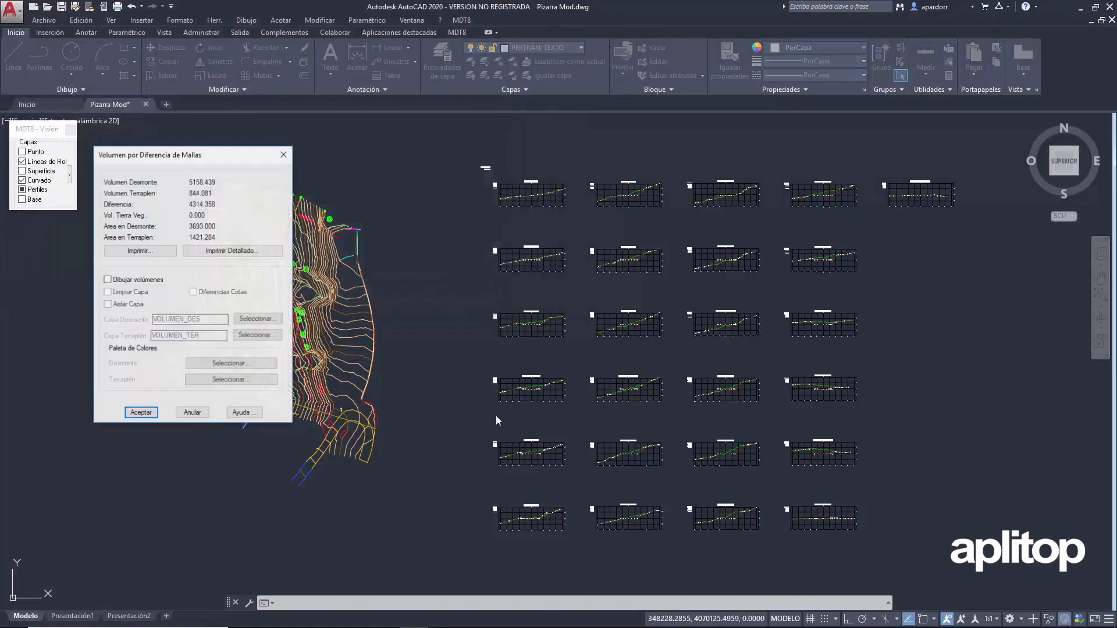
{"action": "left_click_drag", "start_coordinate": [201, 155], "coordinate": [307, 157]}
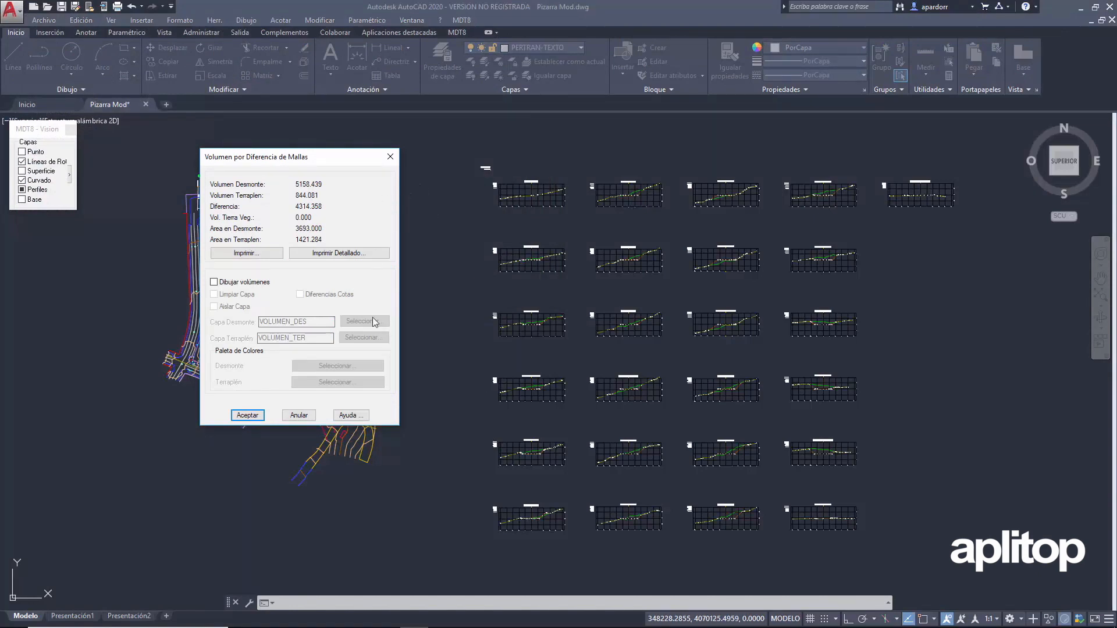
Step: Switch to Excel and compare the totals of the exported profile volume listing with the mesh-difference volumes
{"action": "left_click", "coordinate": [471, 617]}
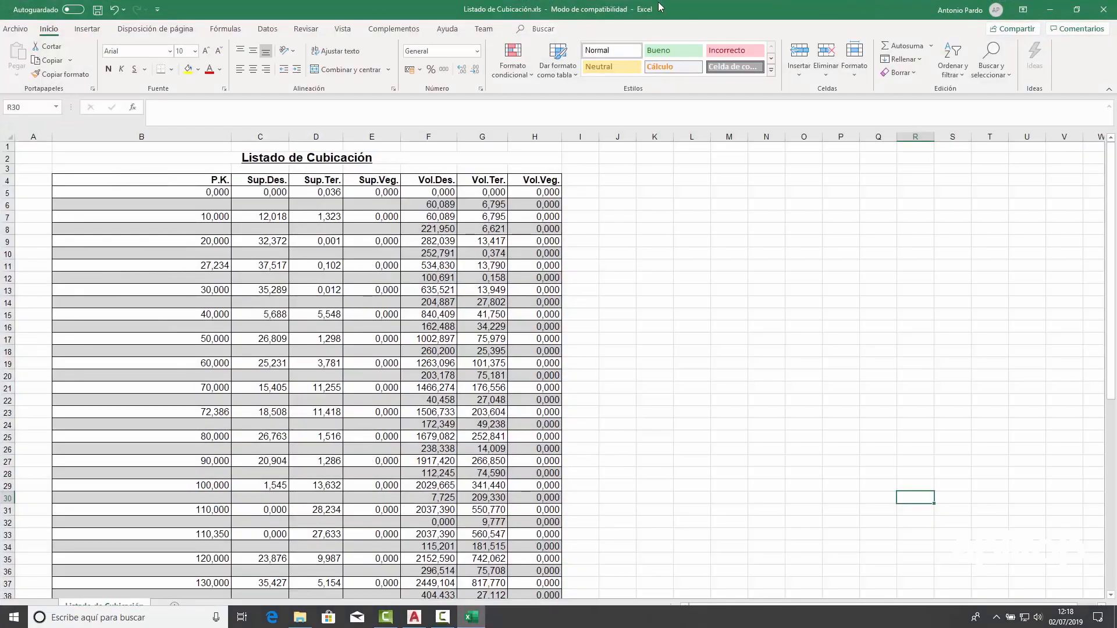
{"action": "left_click", "coordinate": [1077, 10]}
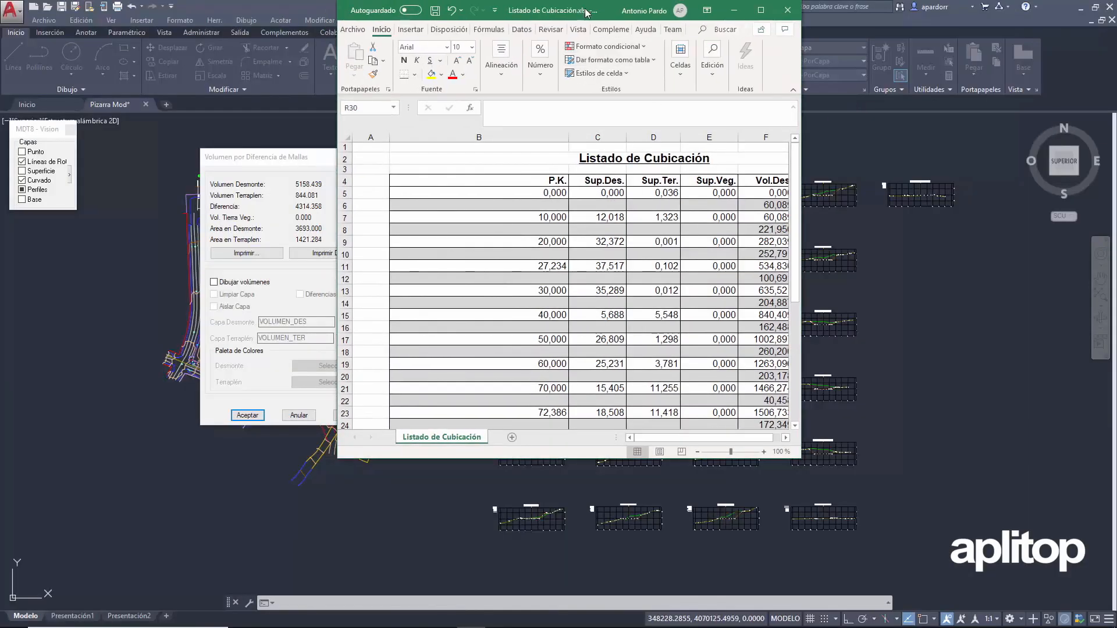
{"action": "left_click_drag", "start_coordinate": [587, 13], "coordinate": [753, 39]}
{"action": "scroll", "coordinate": [727, 290], "scroll_direction": "down", "scroll_amount": 14}
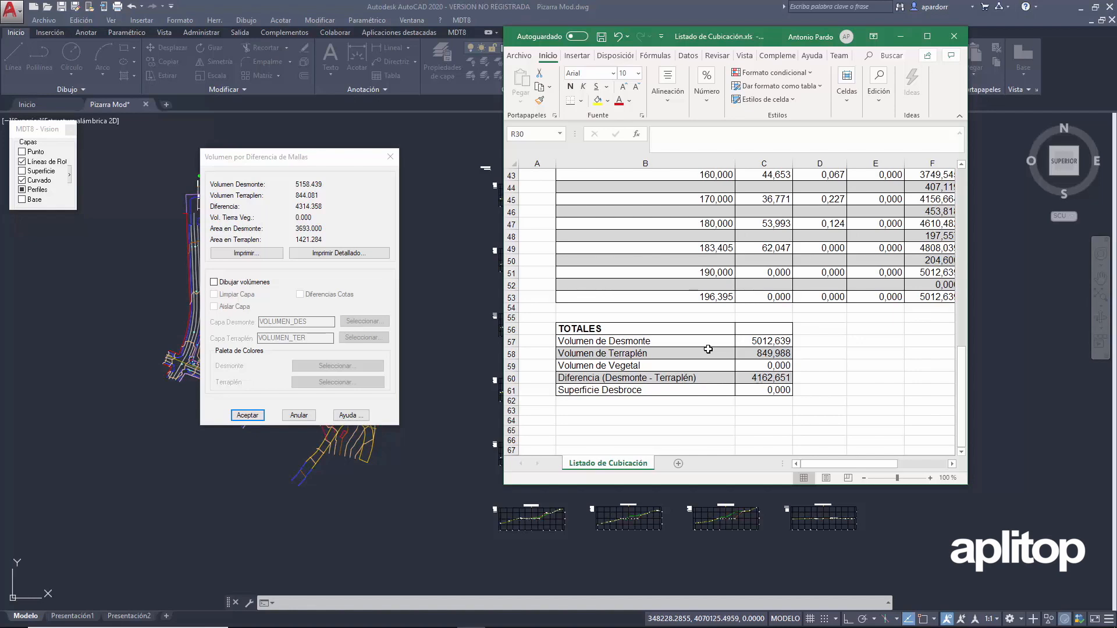
{"action": "left_click_drag", "start_coordinate": [327, 162], "coordinate": [593, 147]}
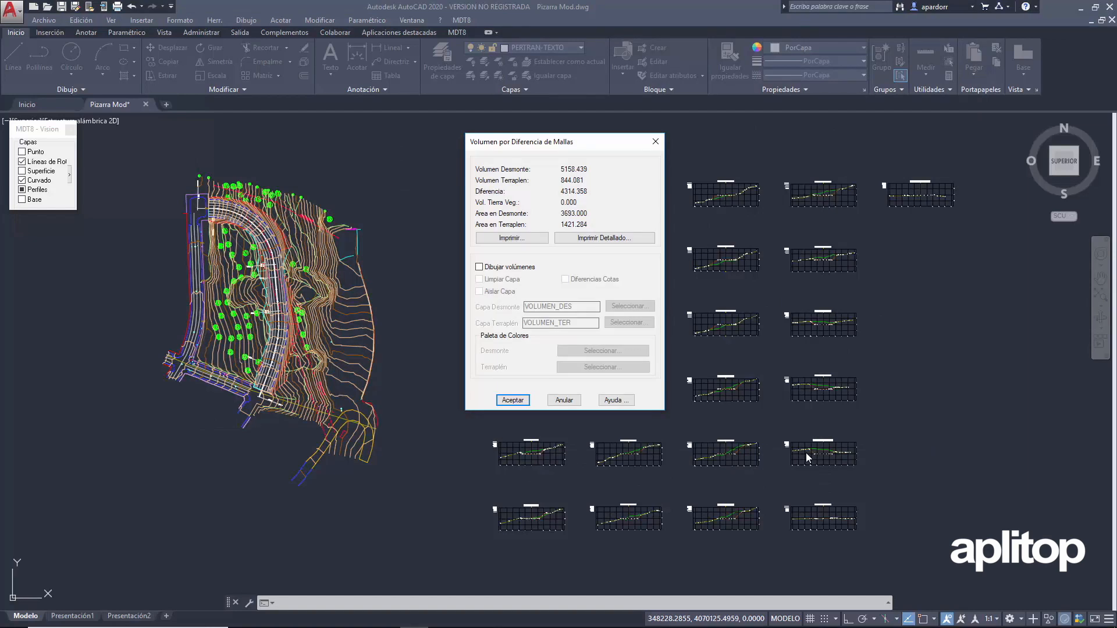
Step: Draw the volumes with elevation differences on layers VOLUMEN_DES and VOLUMEN_TER, placing the legend beside the plan's upper left edge
{"action": "left_click", "coordinate": [479, 267]}
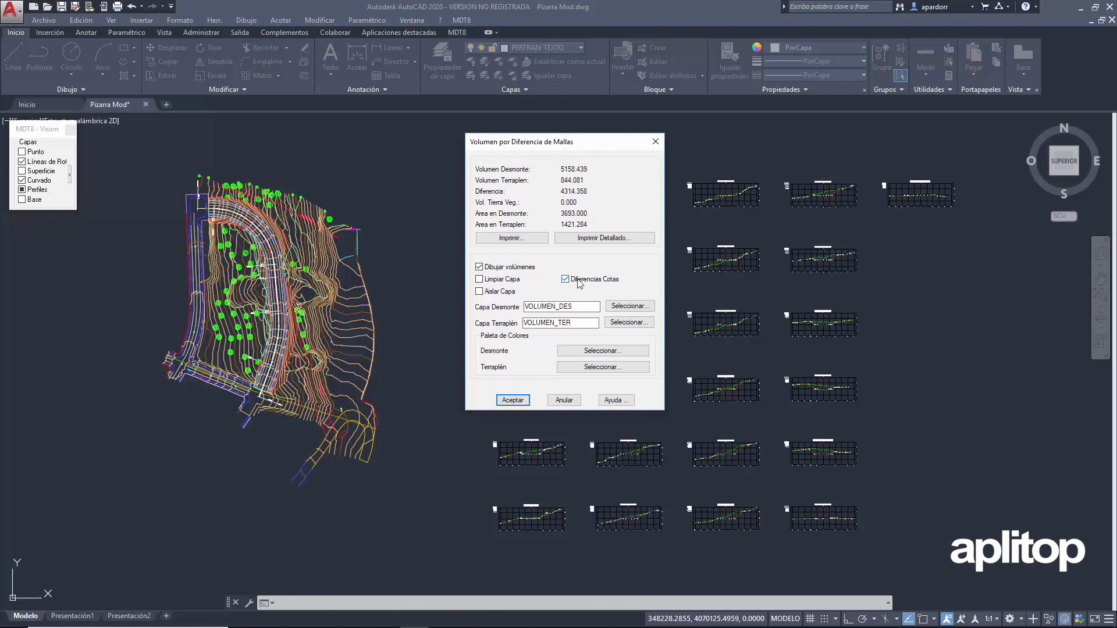
{"action": "left_click", "coordinate": [511, 400]}
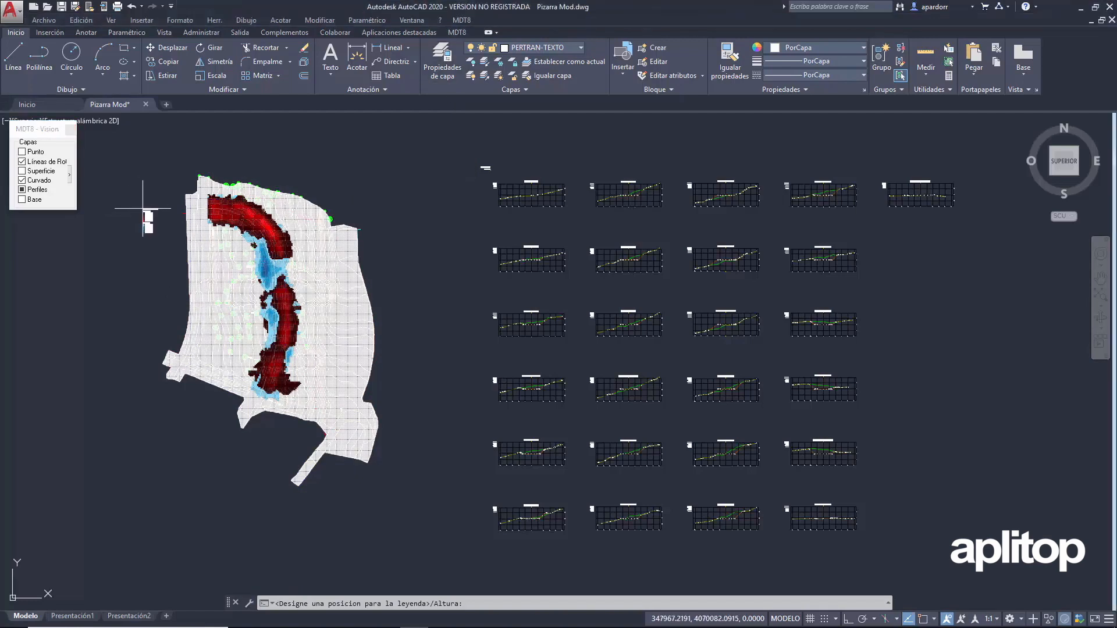
{"action": "left_click", "coordinate": [125, 221]}
Step: Examine the coloured cut and fill cells along the road and the elevation difference values in the deepest zones
{"action": "scroll", "coordinate": [116, 195], "scroll_direction": "up", "scroll_amount": 4}
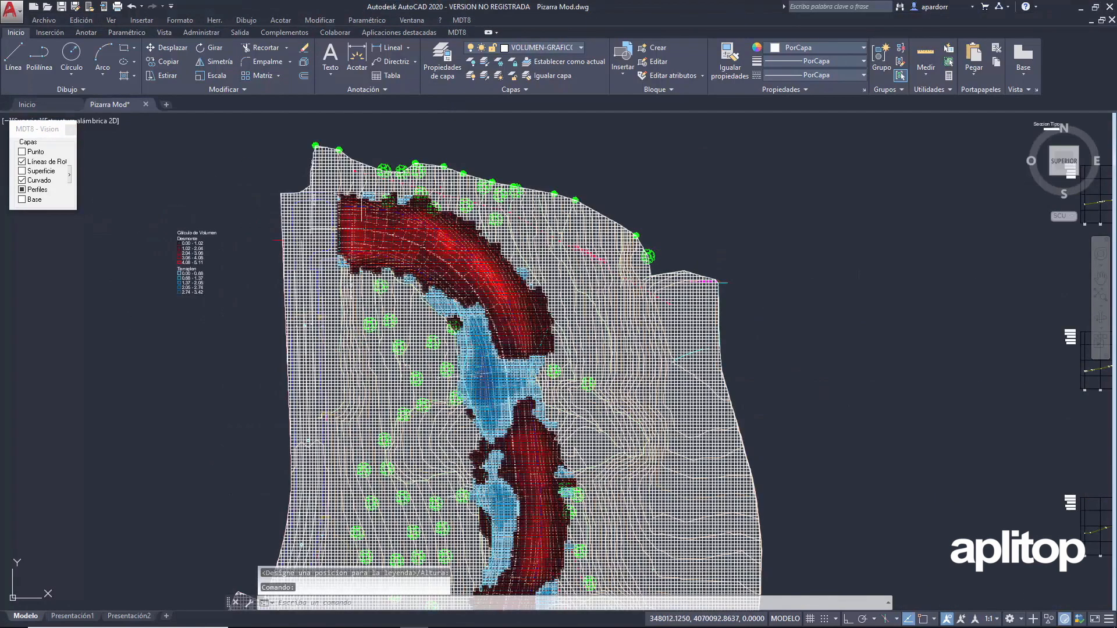
{"action": "scroll", "coordinate": [404, 208], "scroll_direction": "up", "scroll_amount": 2}
{"action": "scroll", "coordinate": [384, 201], "scroll_direction": "down", "scroll_amount": 2}
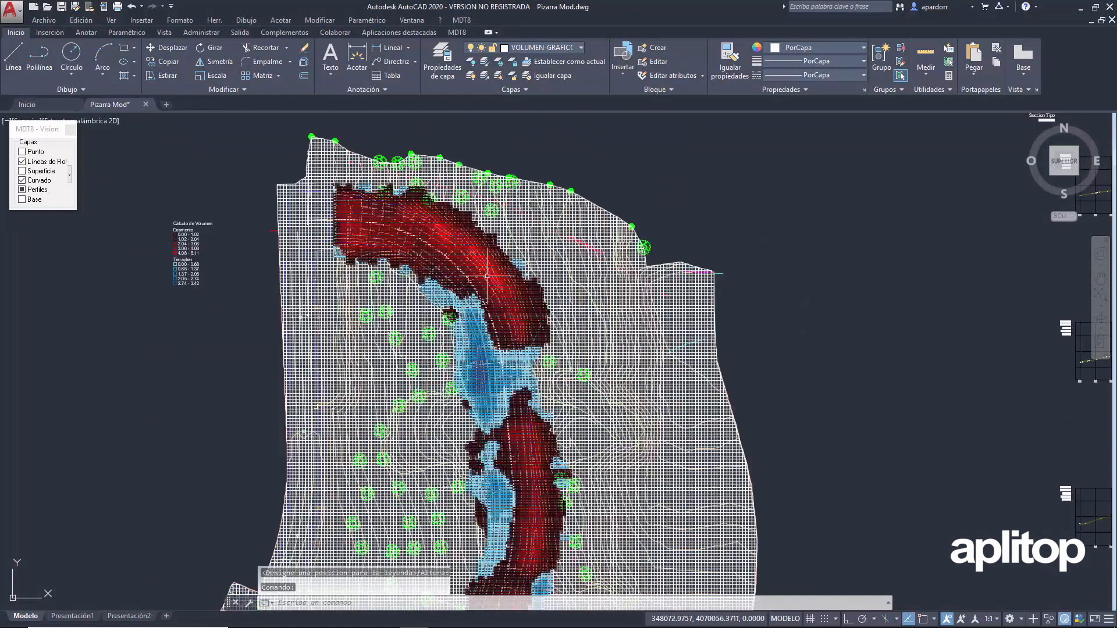
{"action": "scroll", "coordinate": [384, 204], "scroll_direction": "down", "scroll_amount": 3}
{"action": "scroll", "coordinate": [485, 506], "scroll_direction": "up", "scroll_amount": 3}
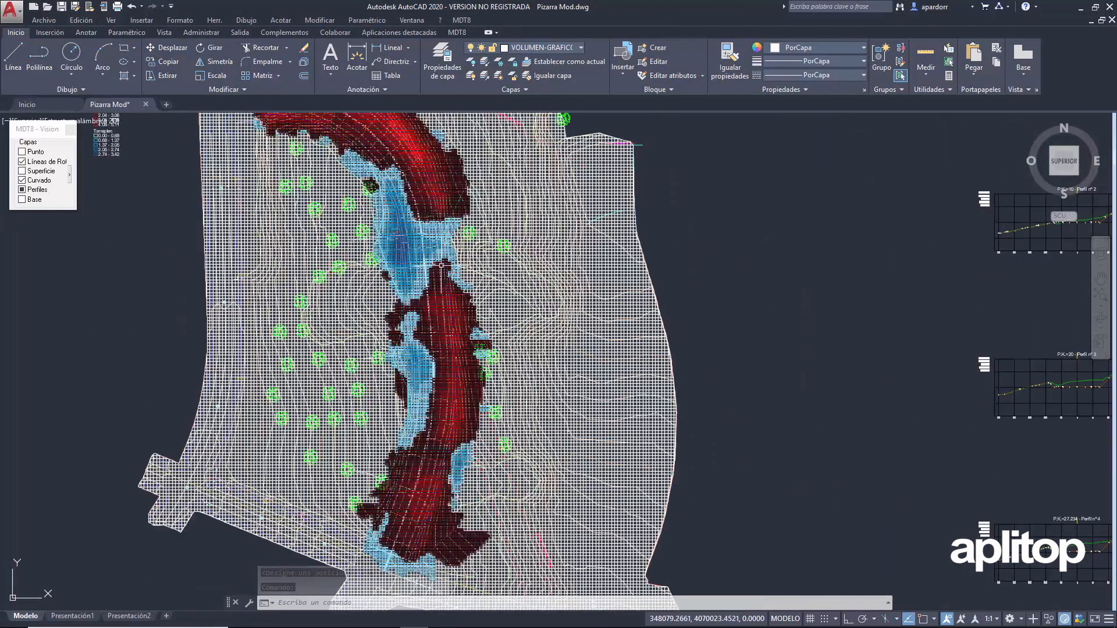
{"action": "scroll", "coordinate": [403, 237], "scroll_direction": "down", "scroll_amount": 2}
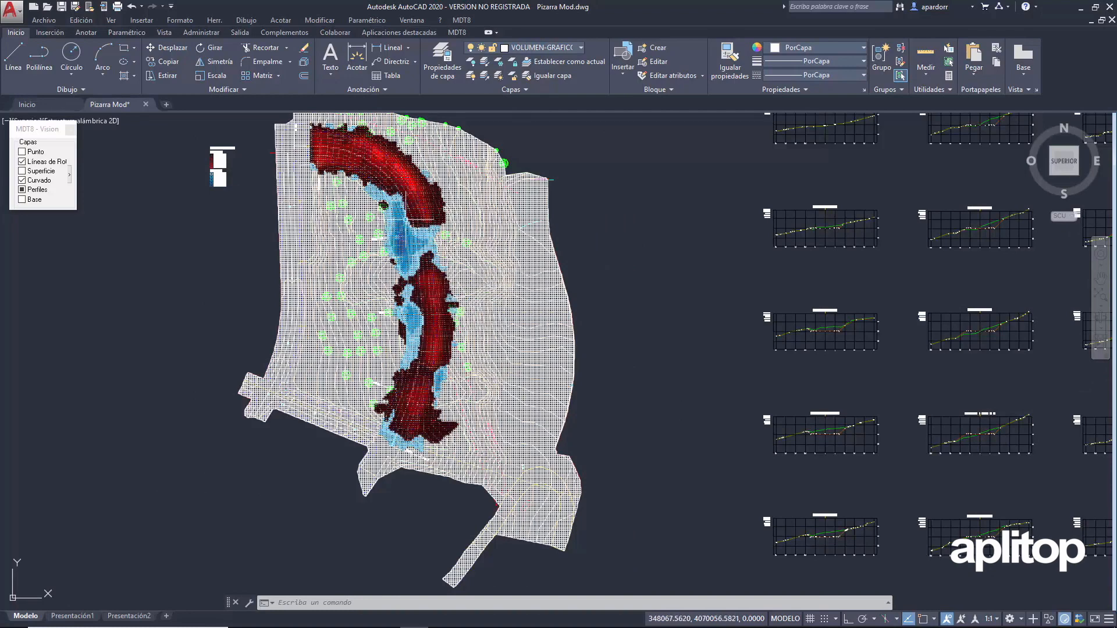
{"action": "scroll", "coordinate": [392, 339], "scroll_direction": "up", "scroll_amount": 12}
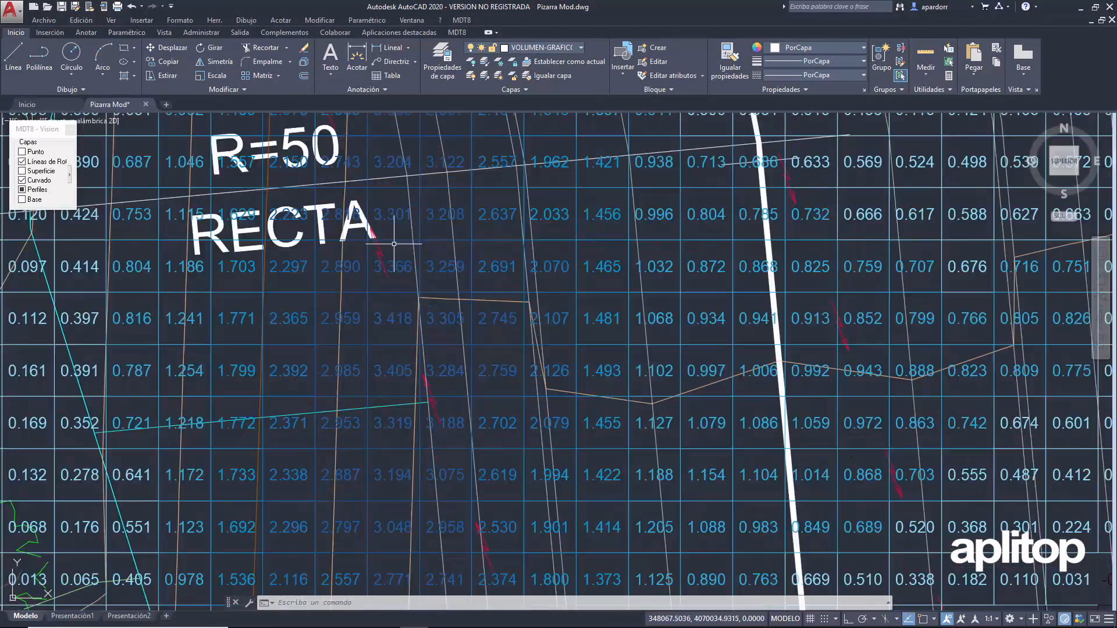
{"action": "scroll", "coordinate": [374, 361], "scroll_direction": "down", "scroll_amount": 12}
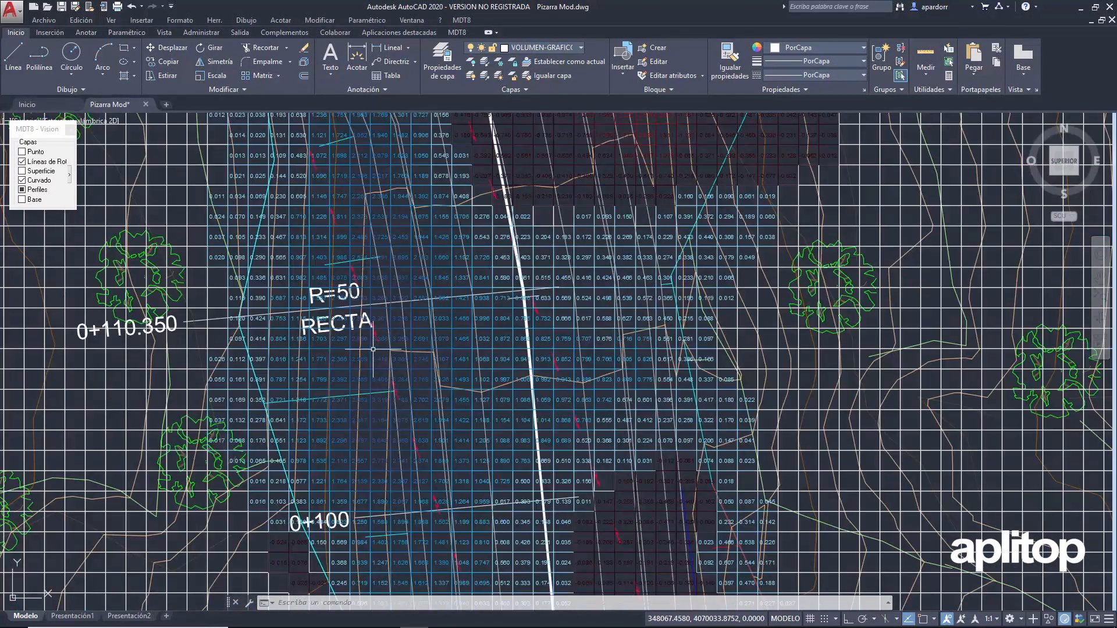
{"action": "scroll", "coordinate": [366, 227], "scroll_direction": "up", "scroll_amount": 12}
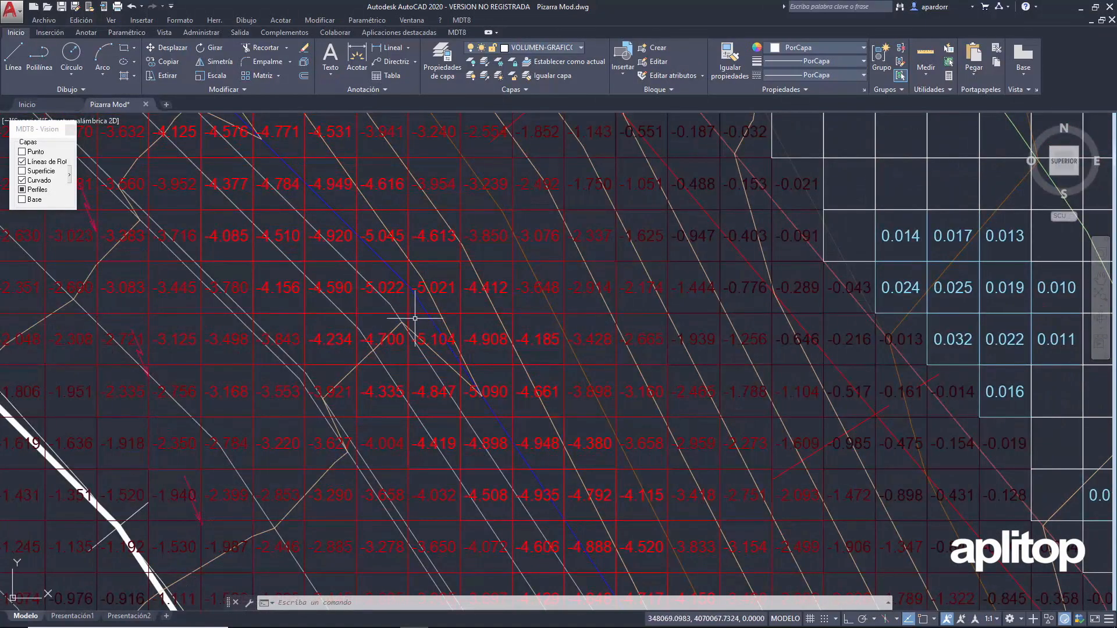
{"action": "scroll", "coordinate": [380, 290], "scroll_direction": "down", "scroll_amount": 12}
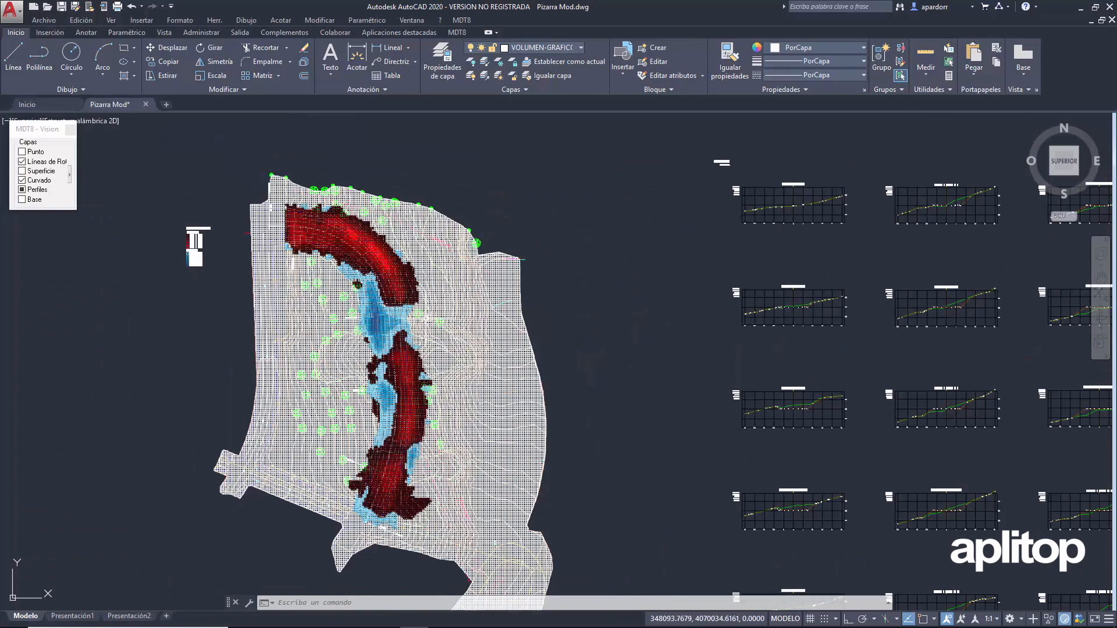
{"action": "scroll", "coordinate": [397, 410], "scroll_direction": "up", "scroll_amount": 2}
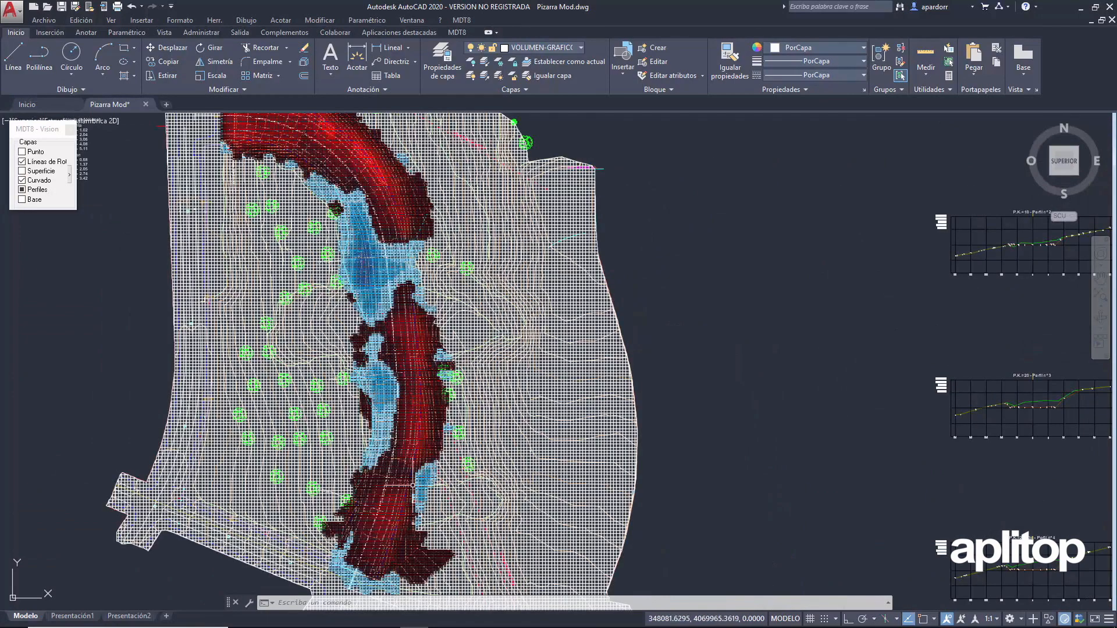
{"action": "scroll", "coordinate": [413, 485], "scroll_direction": "up", "scroll_amount": 6}
{"action": "scroll", "coordinate": [493, 399], "scroll_direction": "down", "scroll_amount": 10}
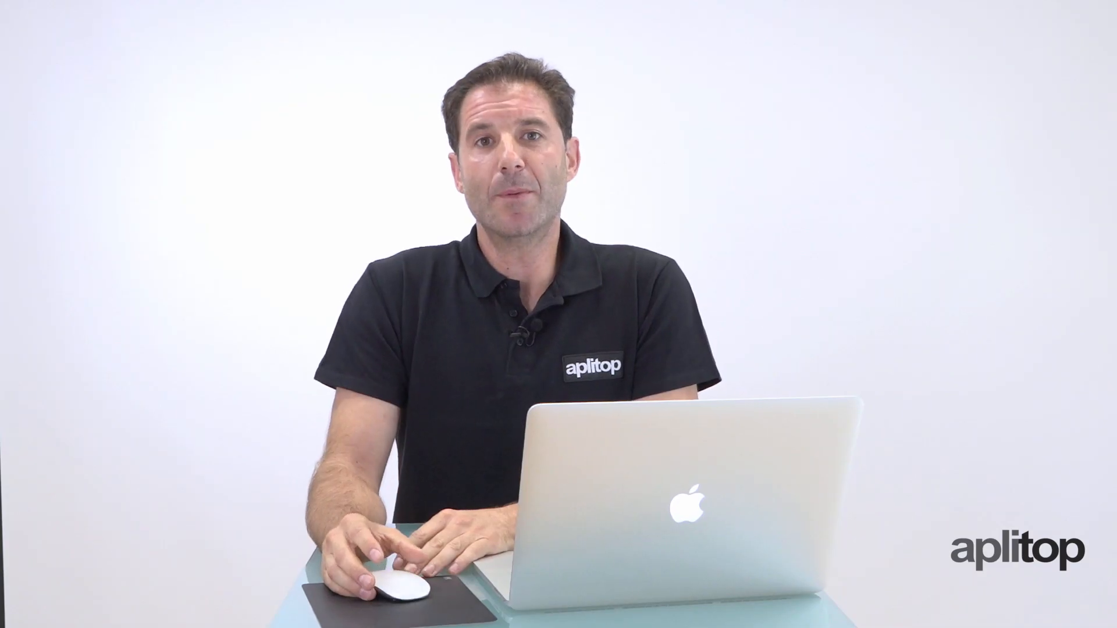